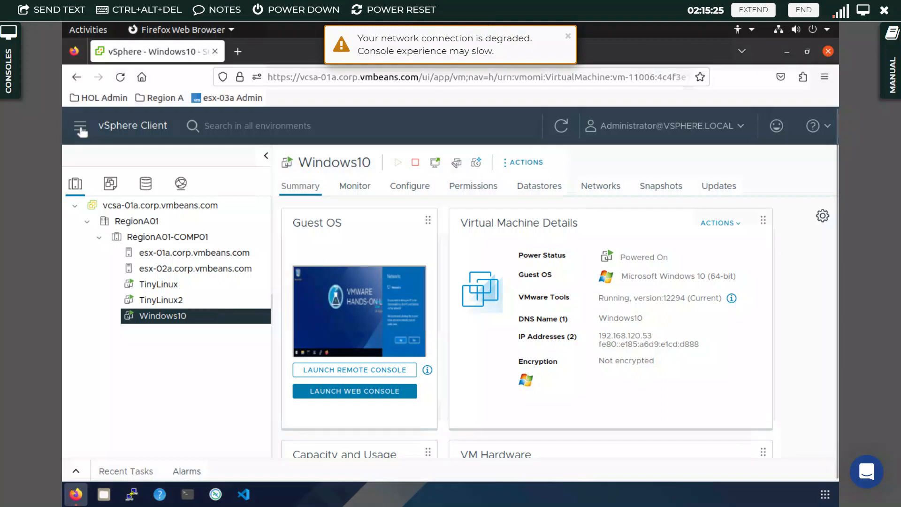
- Go to Administration from the main menu and scroll its sidebar toward Single Sign On
click(80, 129)
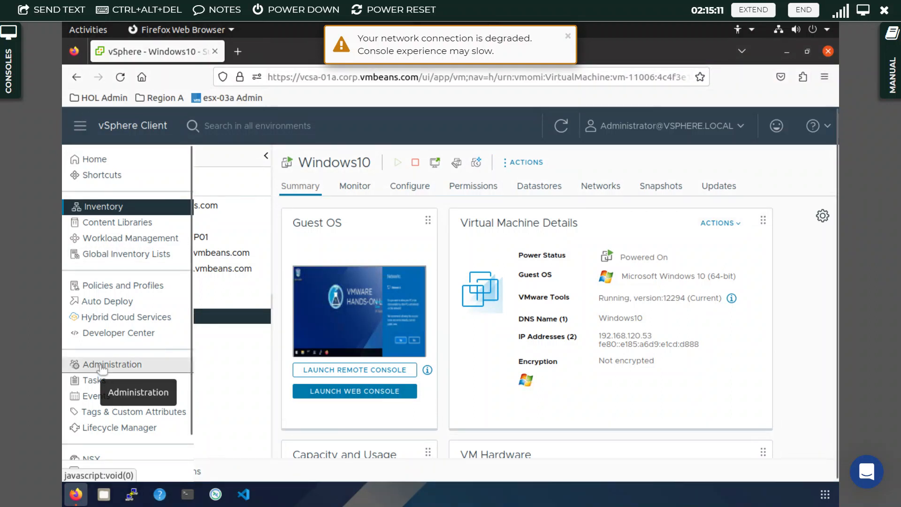
click(101, 369)
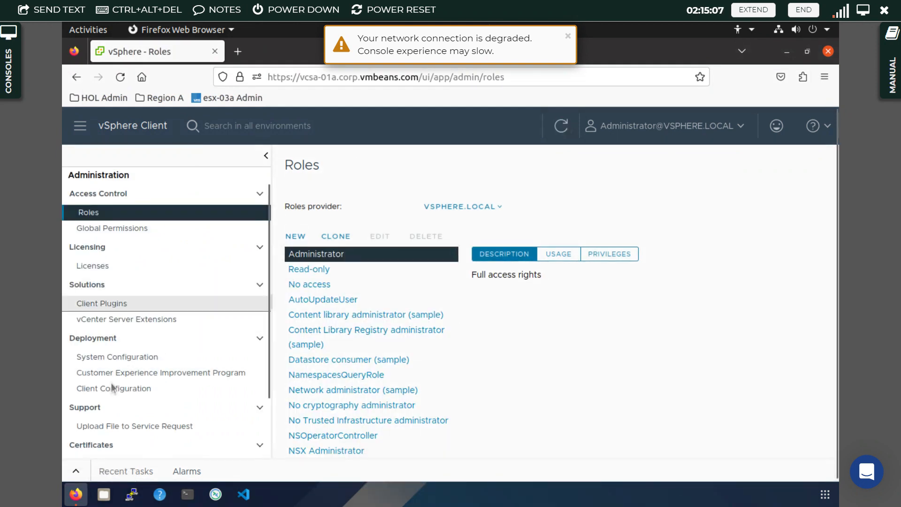
scroll(111, 384, down, 3)
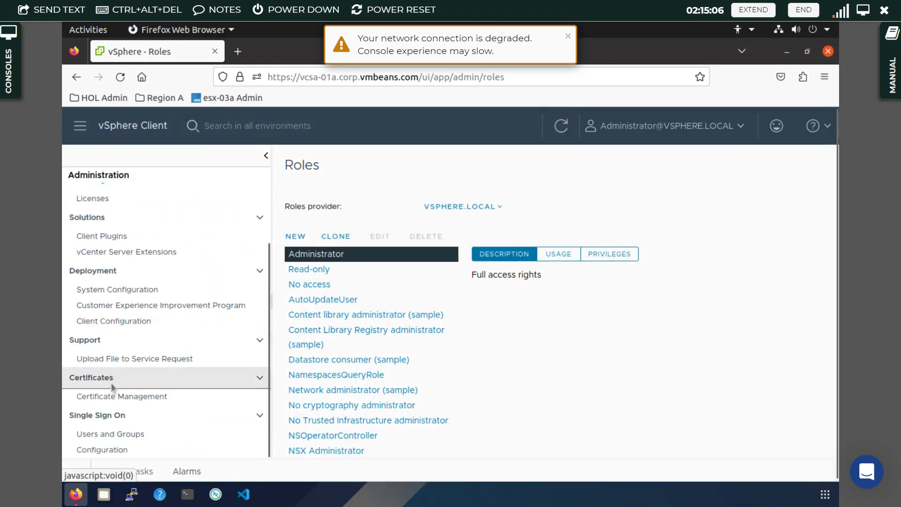
- List the vsphere.local users under Single Sign On Users and Groups and start adding a user
click(105, 438)
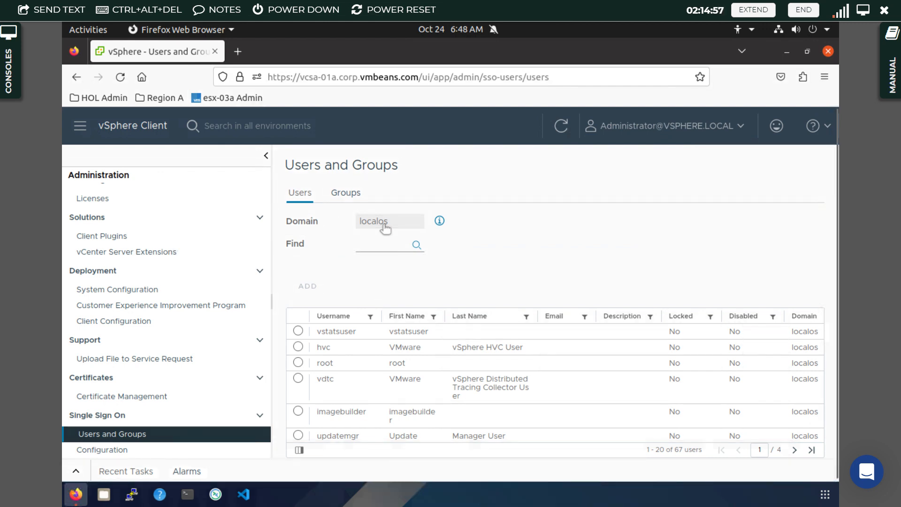
click(384, 229)
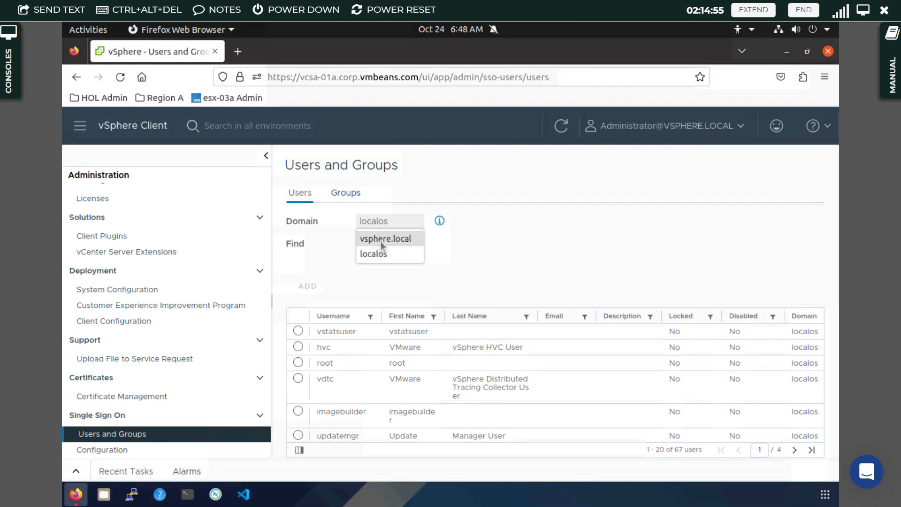
click(381, 240)
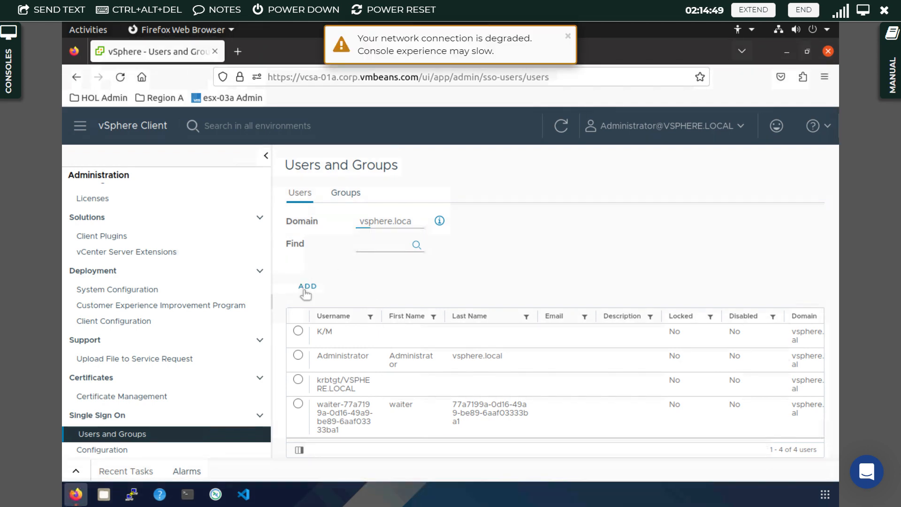
click(305, 291)
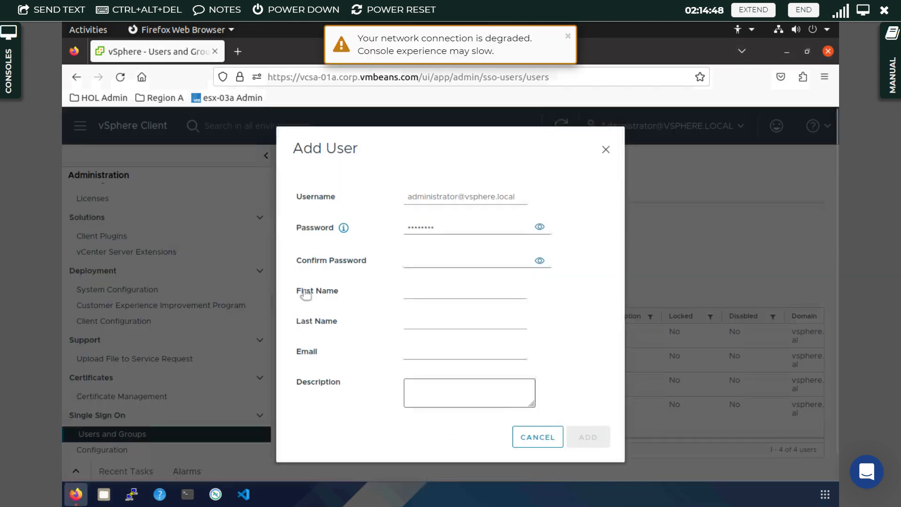
- Create the vsphere.local user 'example', entering its password in both password fields
click(469, 196)
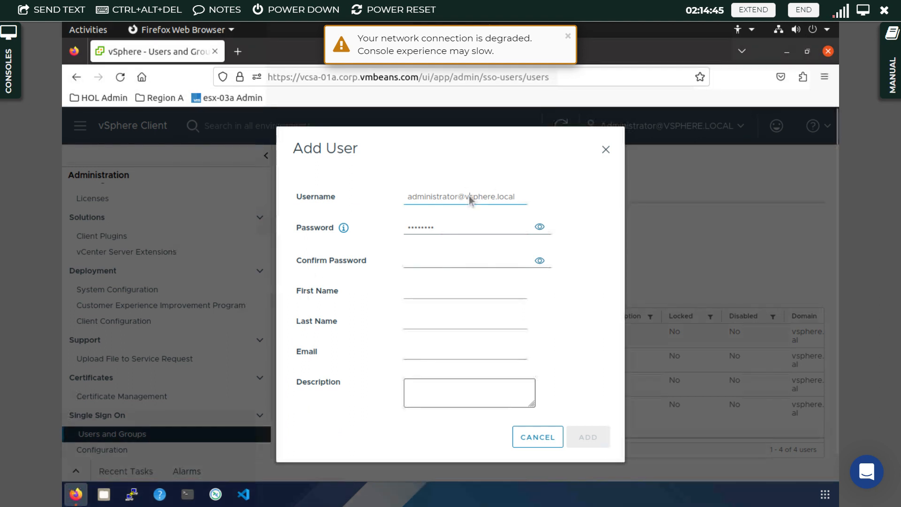
click(469, 196)
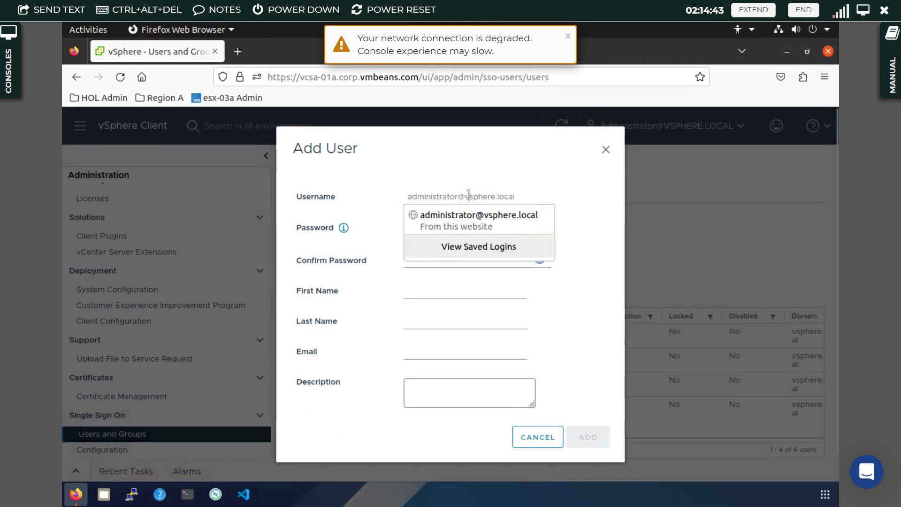
triple_click(469, 195)
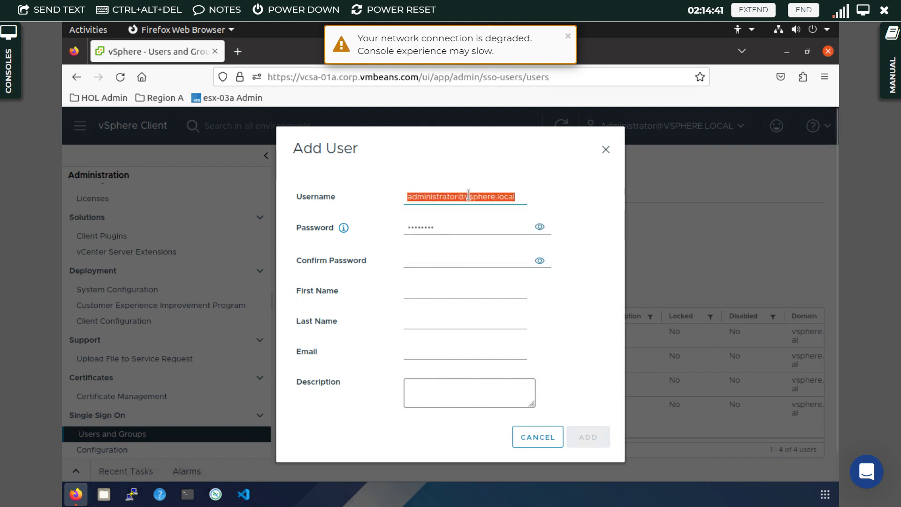
text(example)
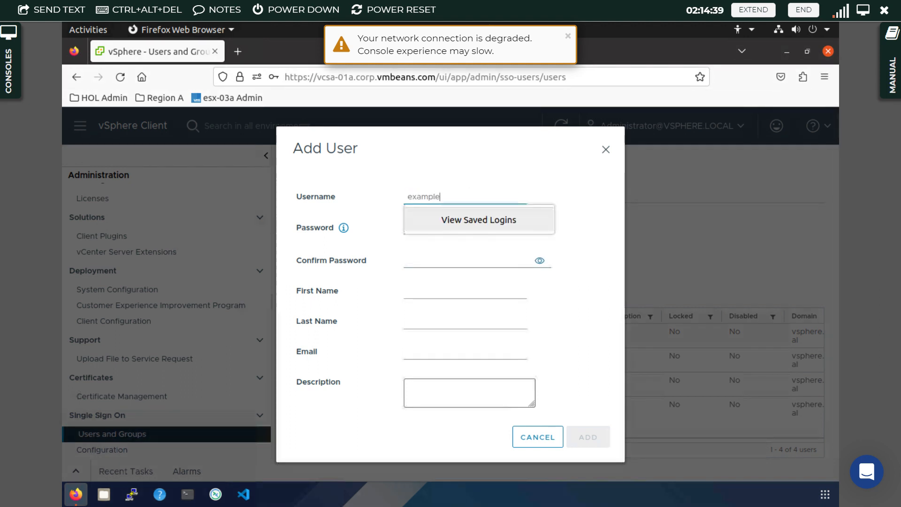
key(Tab)
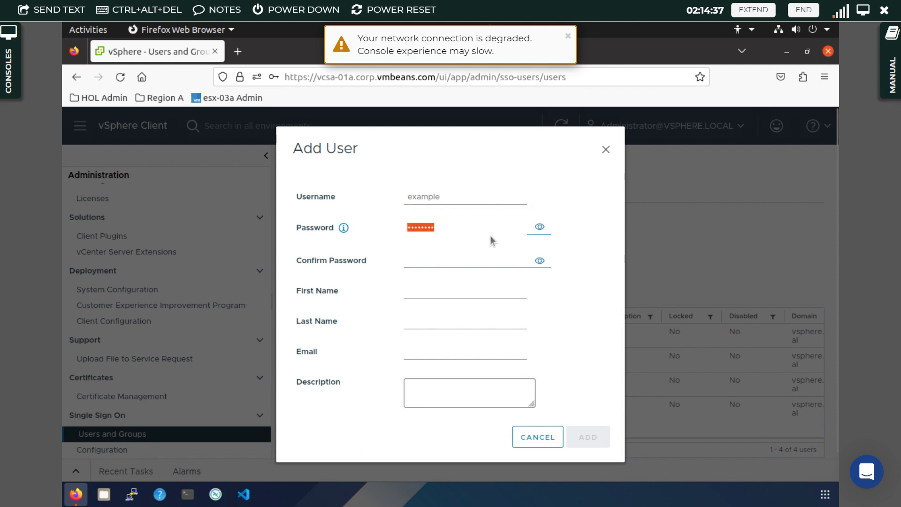
click(427, 263)
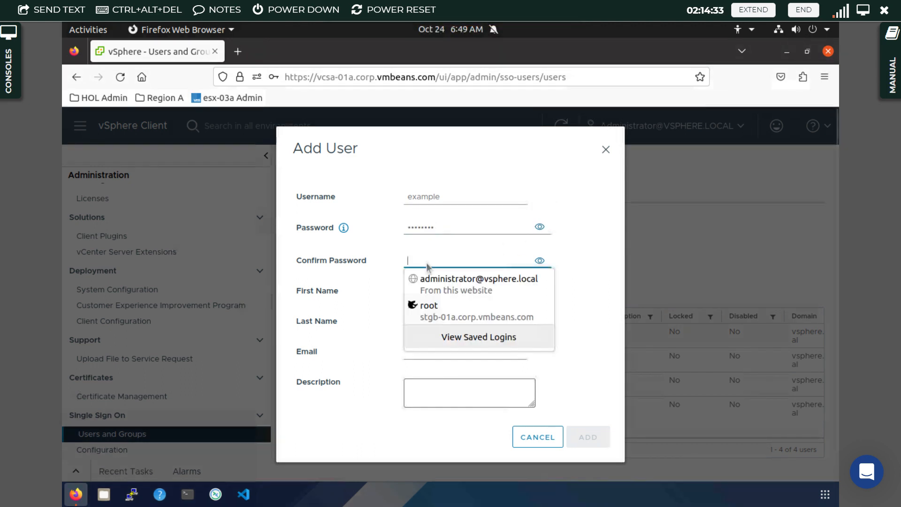
text(VM)
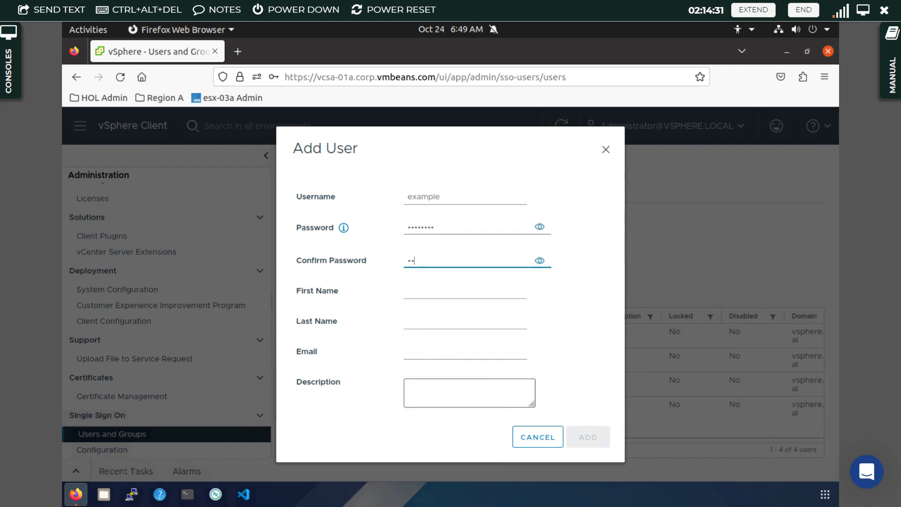
text(ware1!)
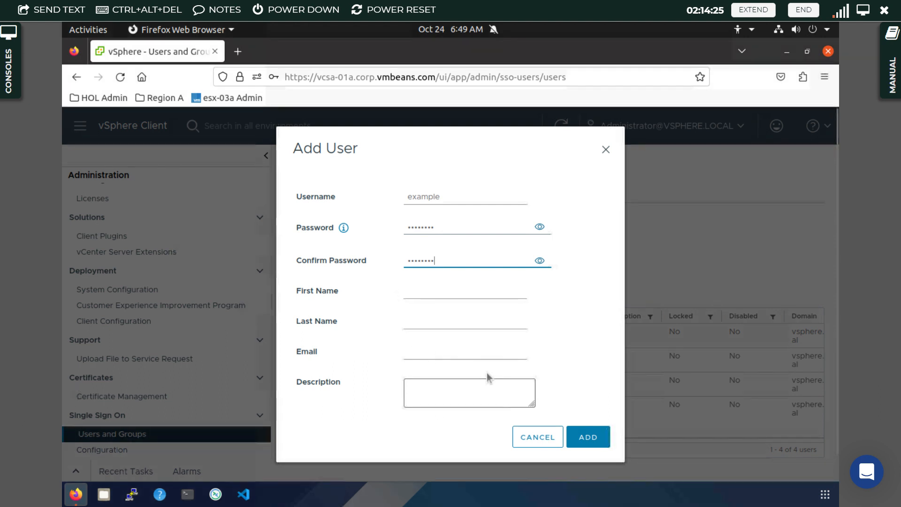
click(595, 444)
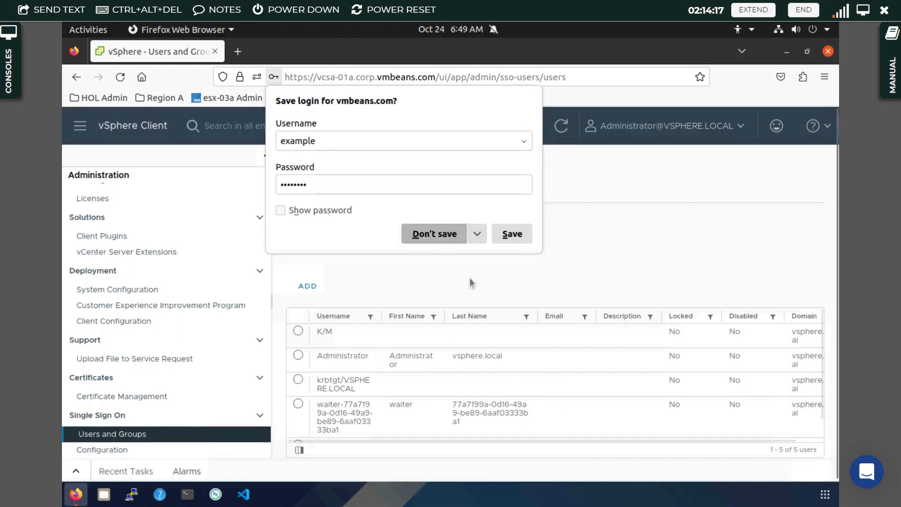
- Decline Firefox's save-login prompt and select the example user in the users table
click(439, 234)
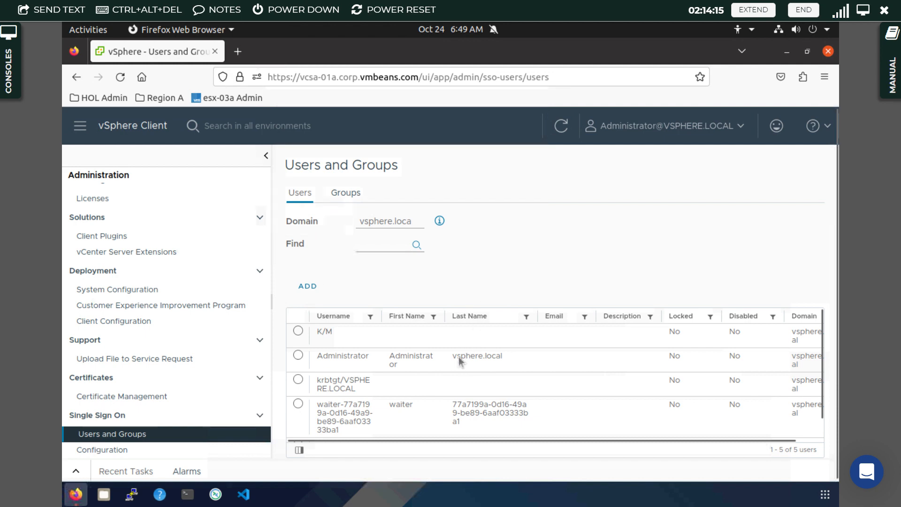
scroll(459, 357, down, 1)
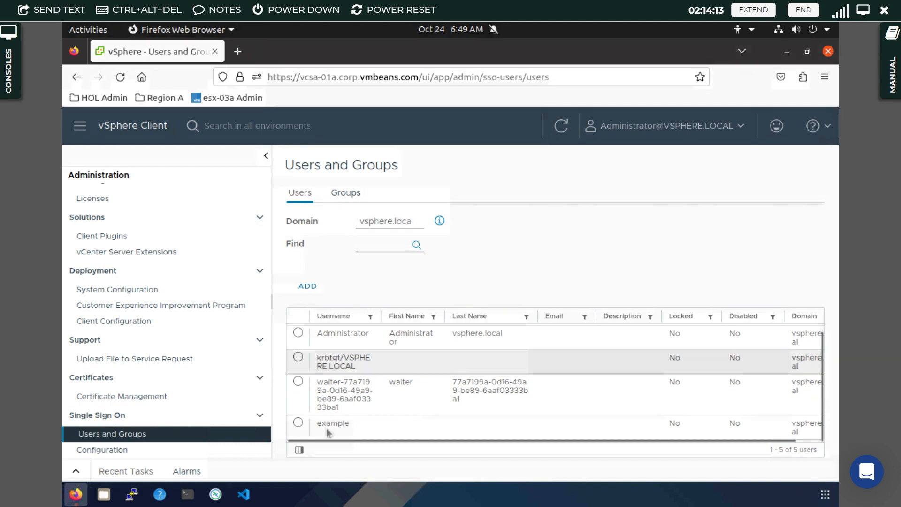
click(299, 424)
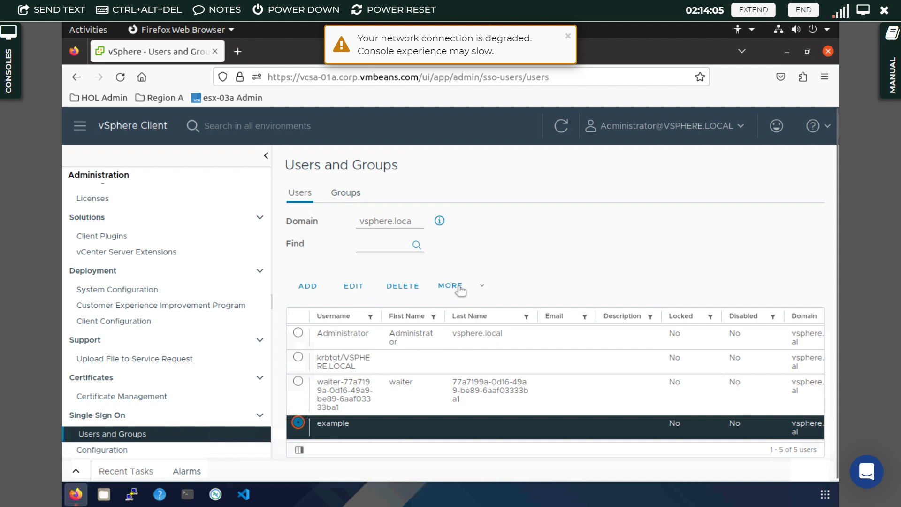
- Select the Administrators group on the Groups tab and open it for editing
click(345, 192)
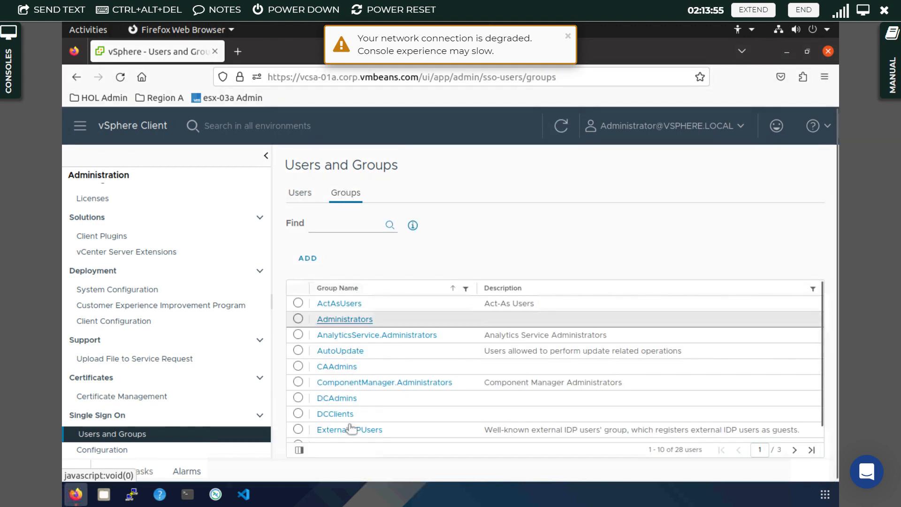
scroll(350, 427, down, 1)
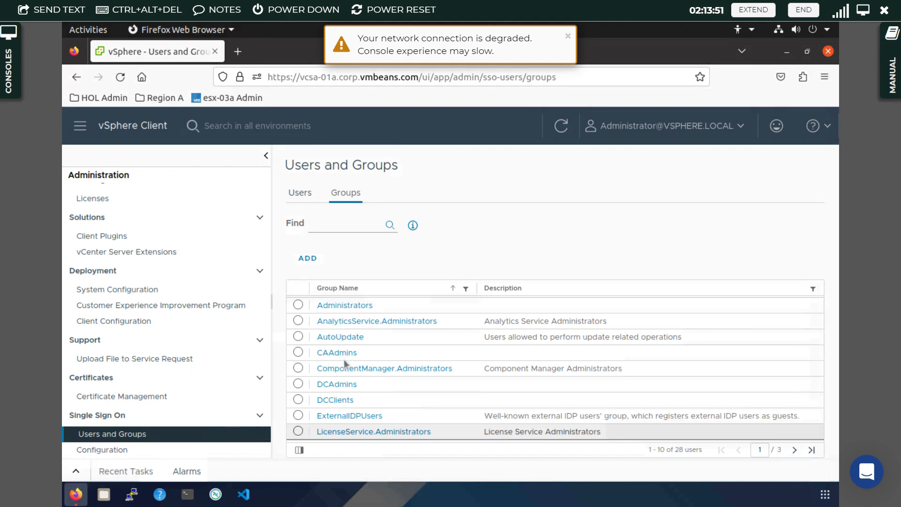
scroll(344, 360, up, 1)
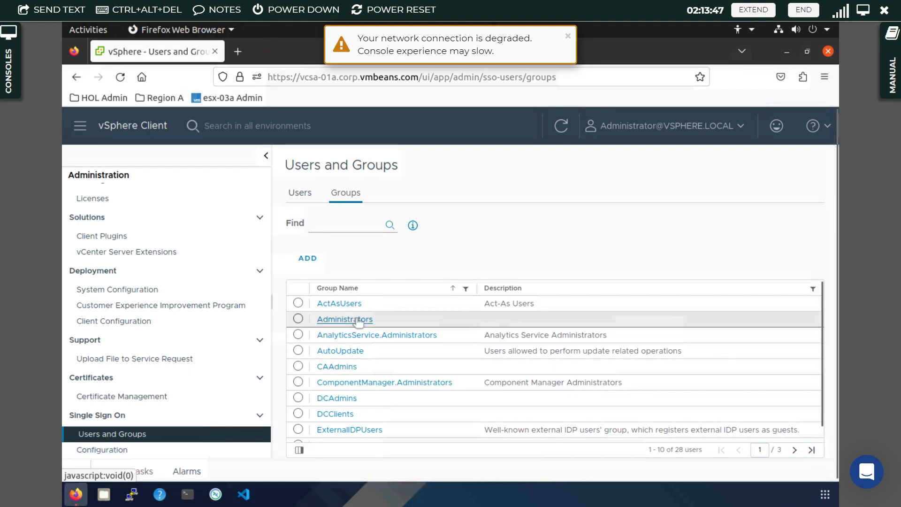
click(299, 319)
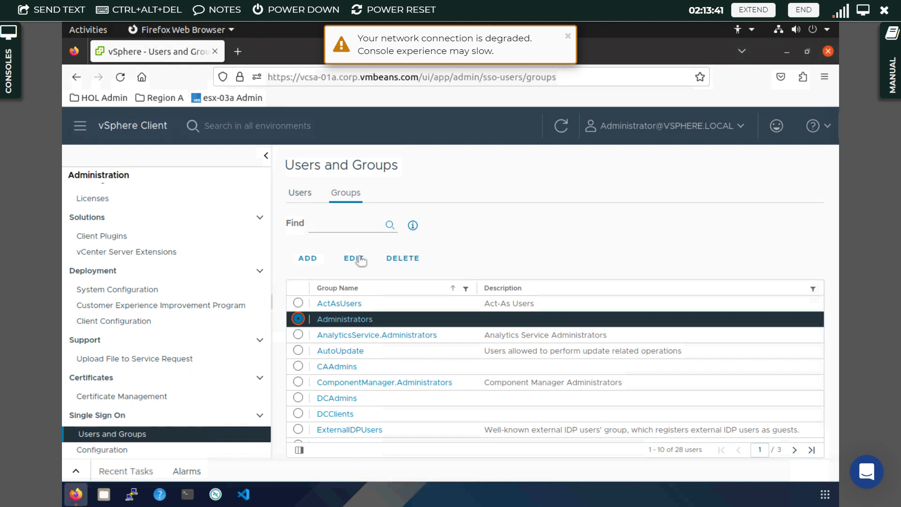
click(360, 259)
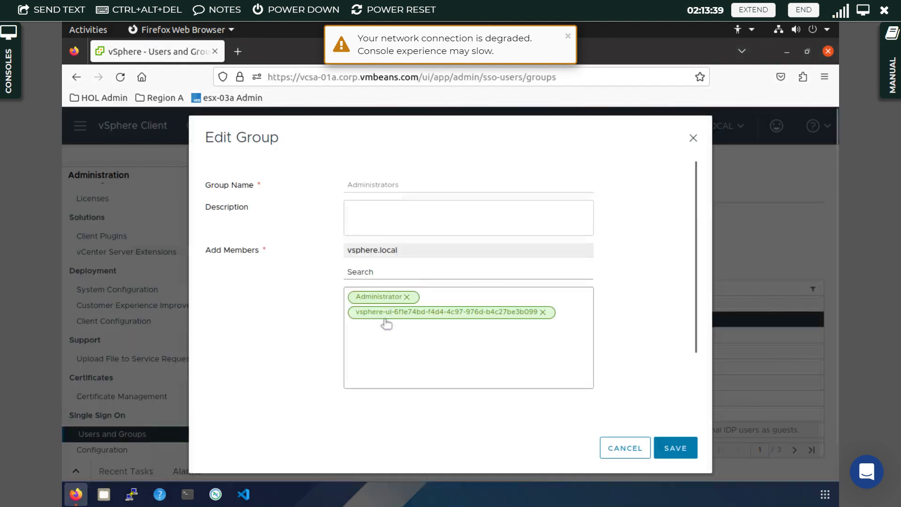
- Add the user example as a member of the Administrators group and save it
click(359, 278)
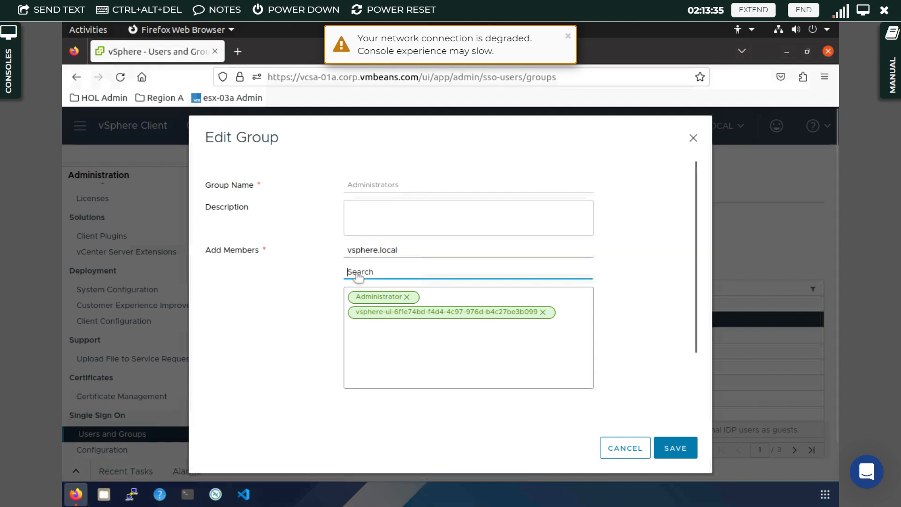
text(exa)
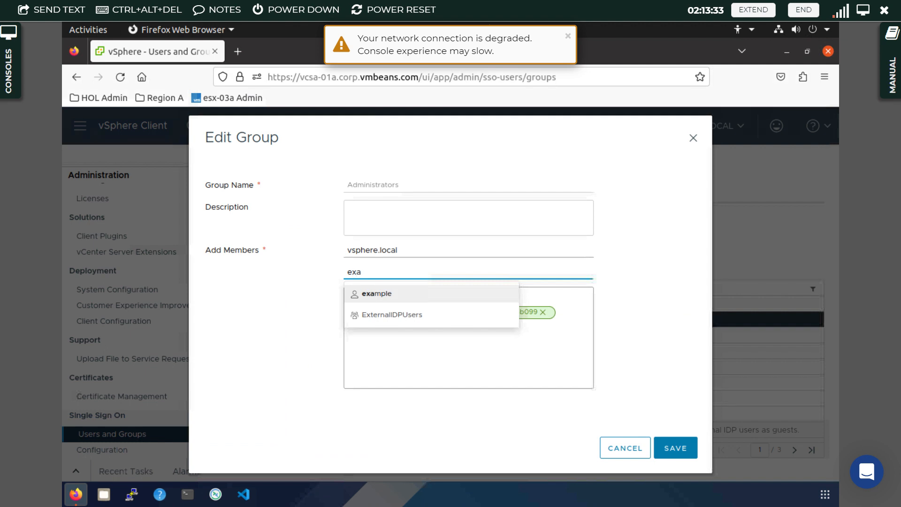
text(mpl)
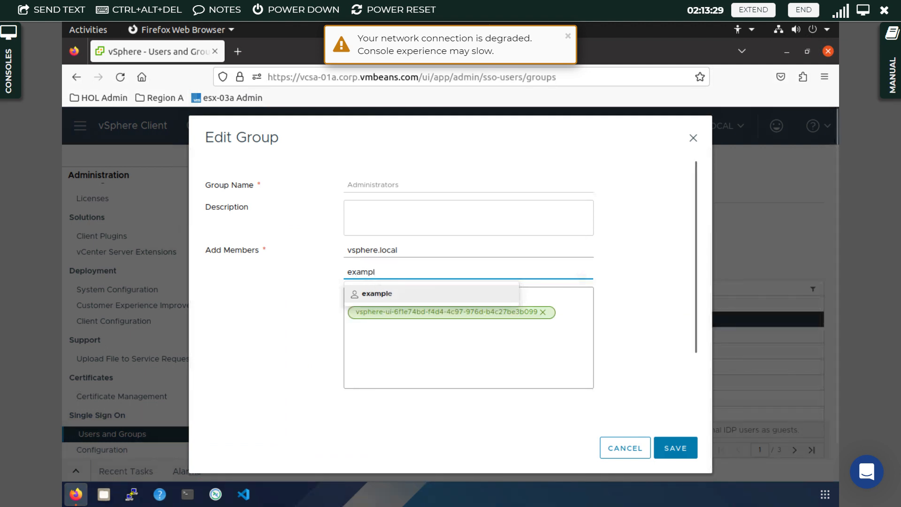
click(379, 295)
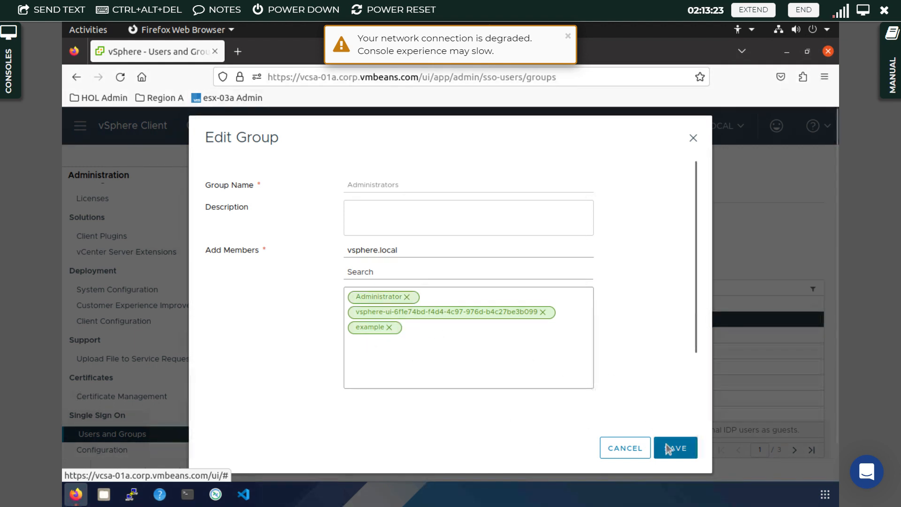
click(669, 449)
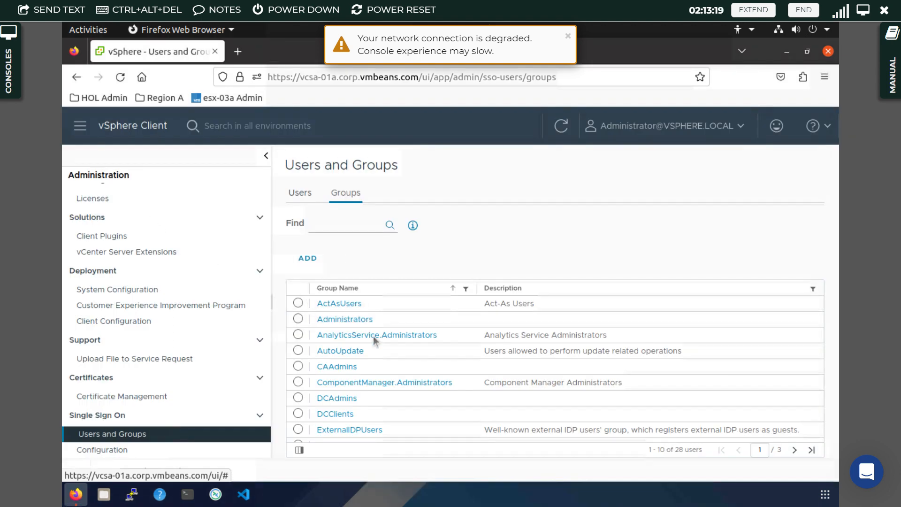
click(336, 328)
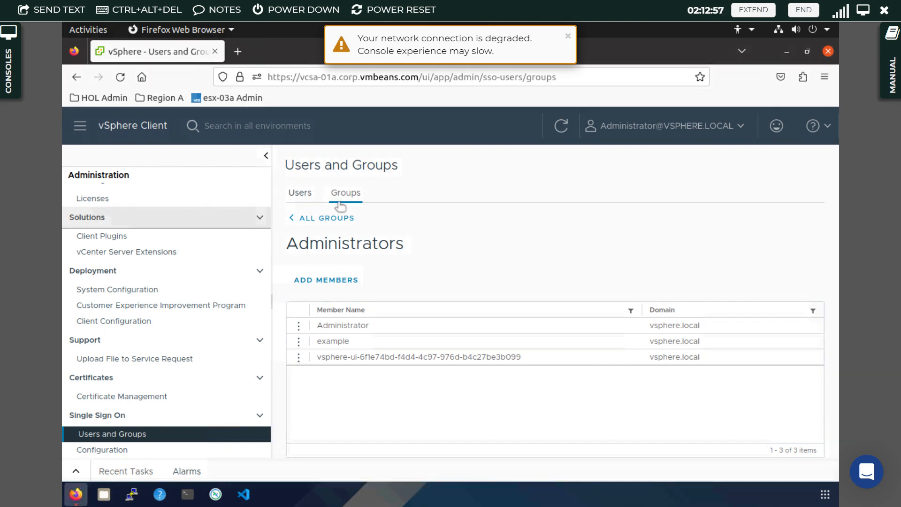
click(294, 218)
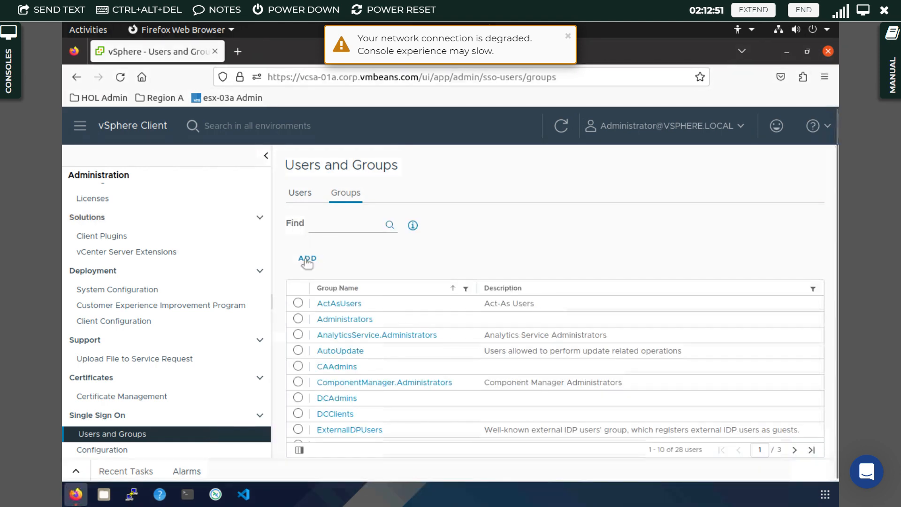
- Open the Add Group form on the Groups tab
click(308, 260)
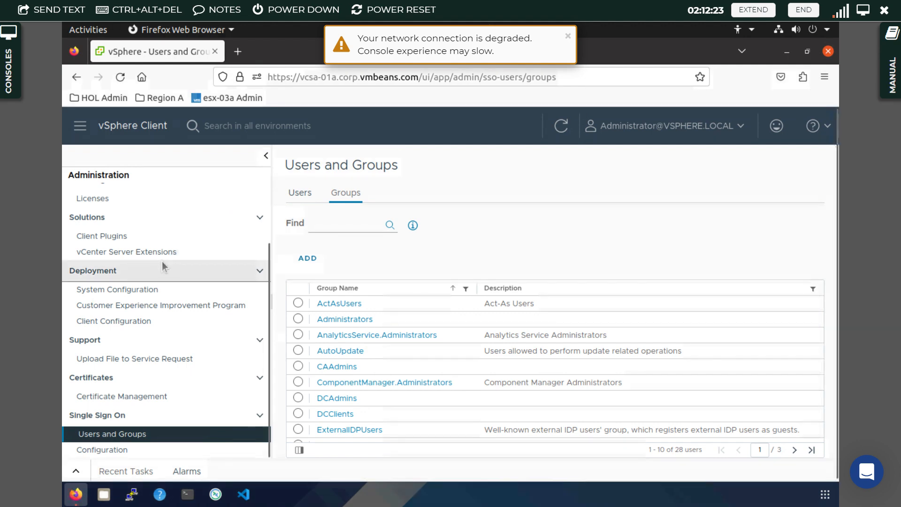
- Show the Global Permissions page under Access Control and expand its permissions provider list
scroll(162, 261, up, 3)
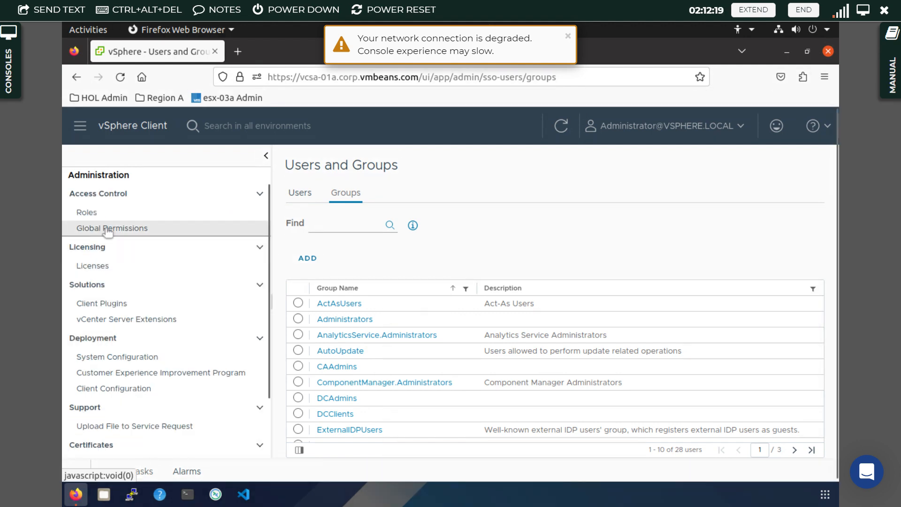
click(107, 229)
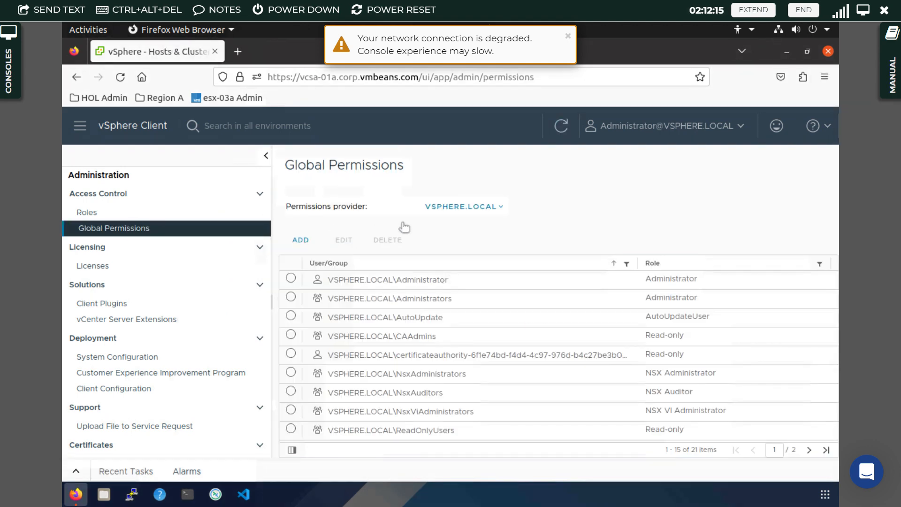
click(462, 206)
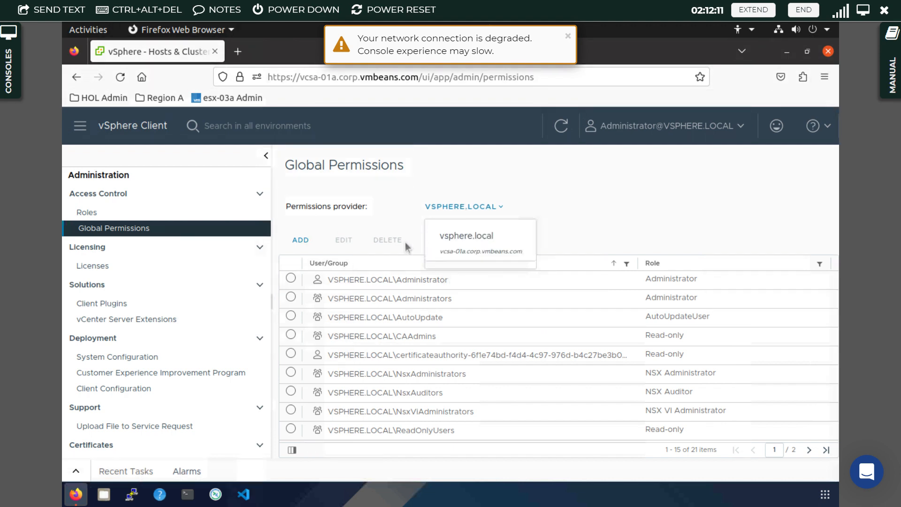
- Add a global permission granting vsphere.local user example the Administrator role
click(300, 240)
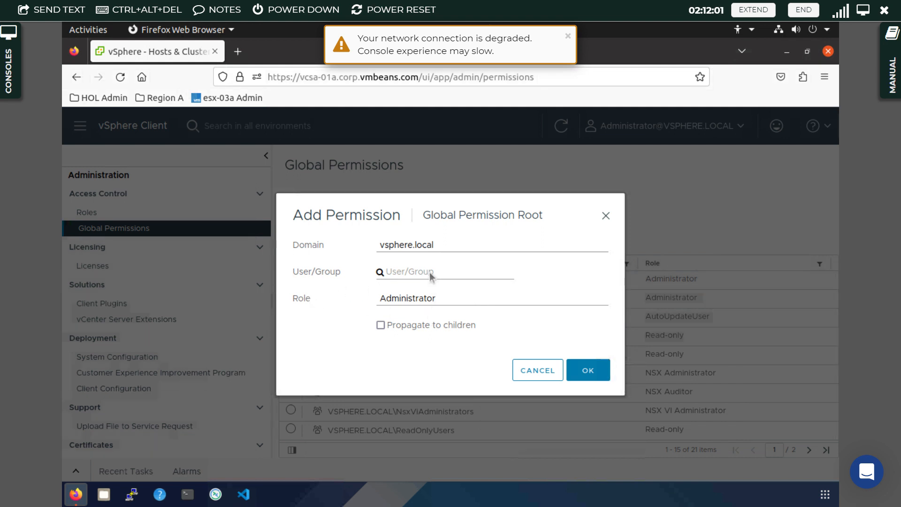
click(431, 276)
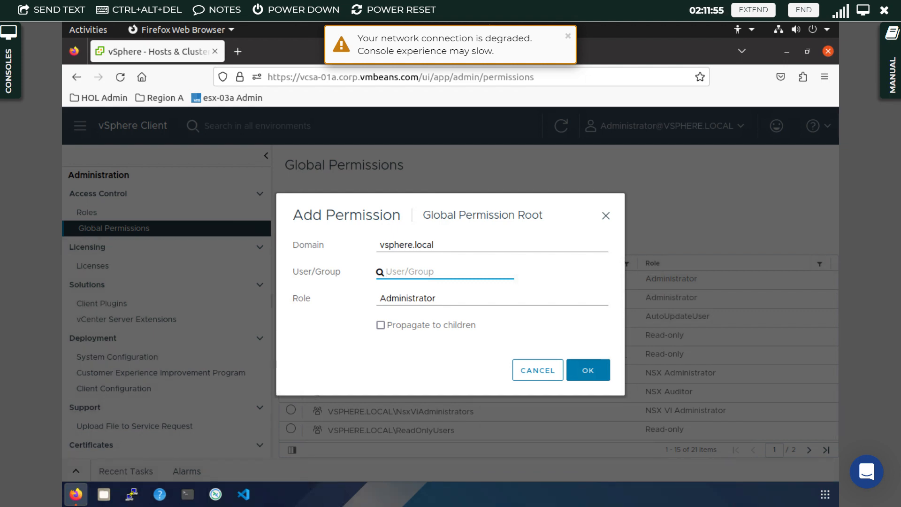
text(exa)
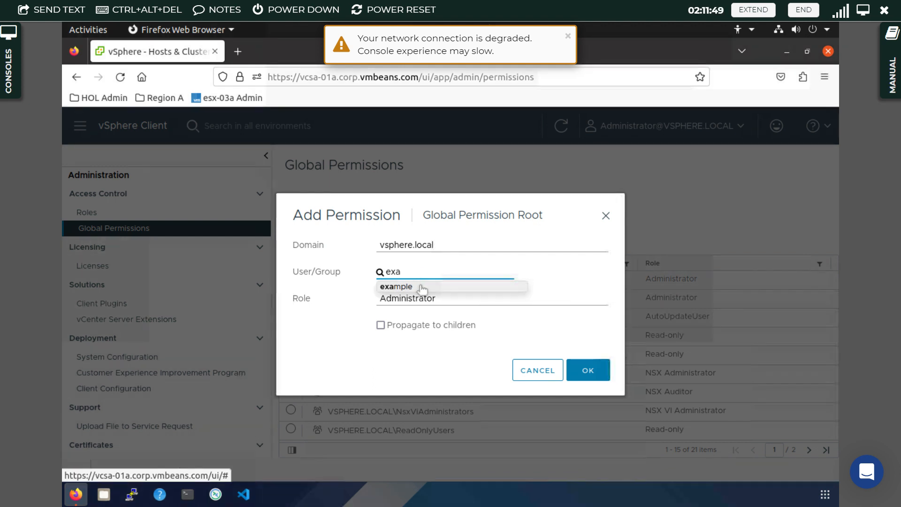
click(421, 287)
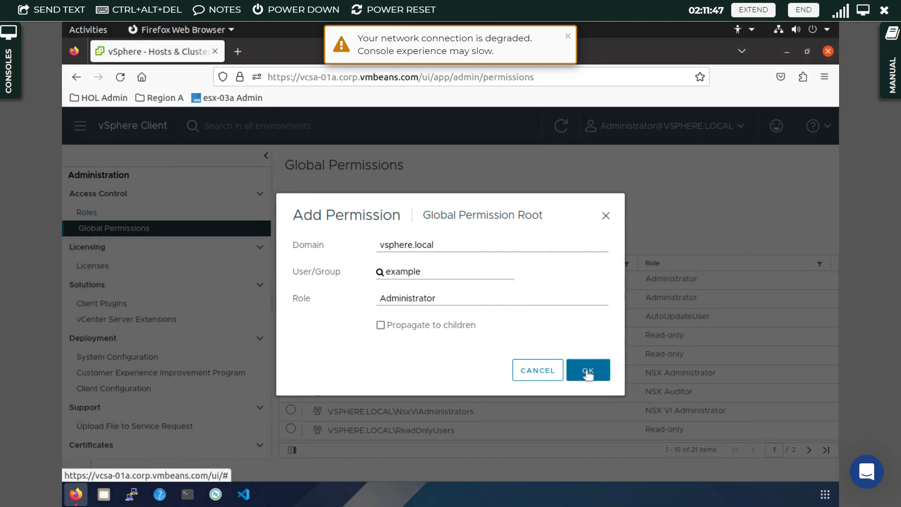
click(588, 373)
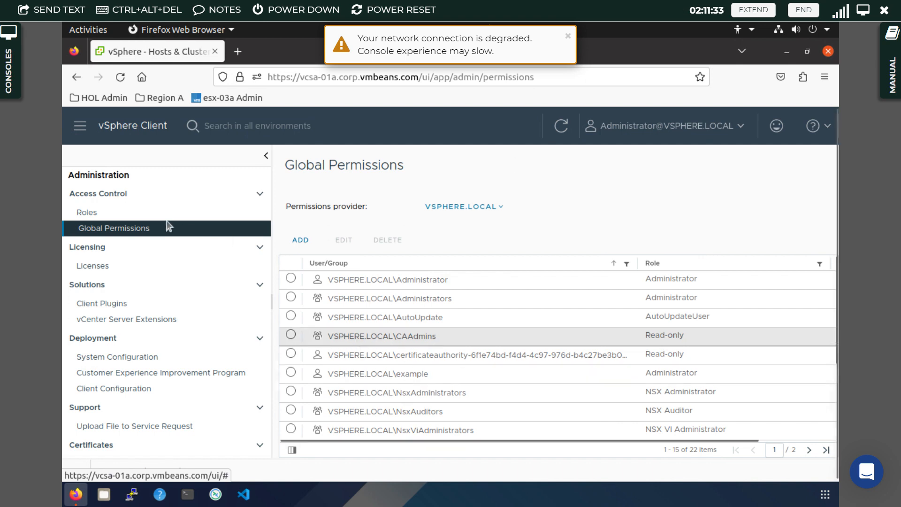
- Show the Roles page and scroll down through the vsphere.local role list
click(92, 211)
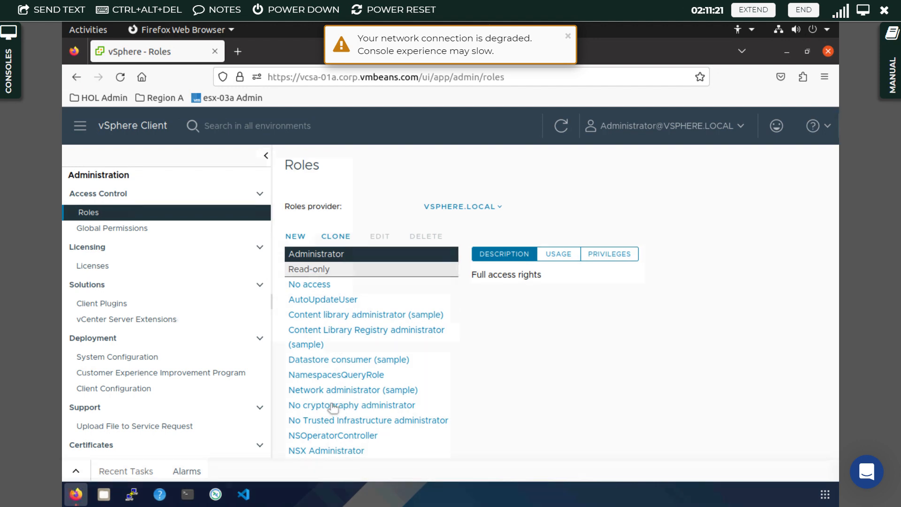
scroll(332, 406, down, 10)
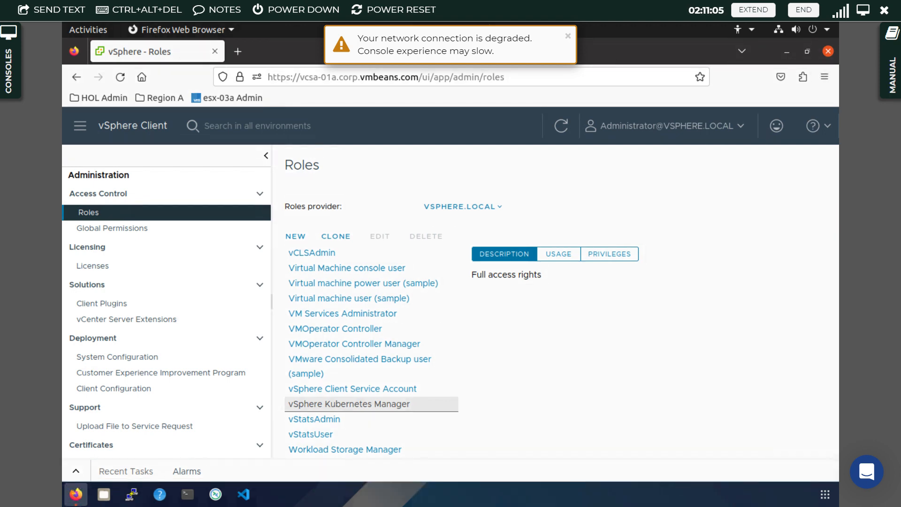
click(90, 232)
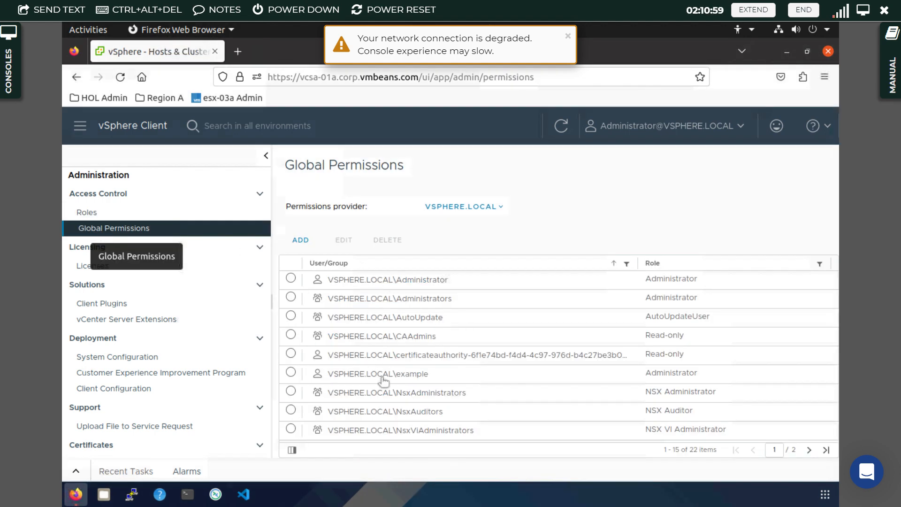
click(291, 373)
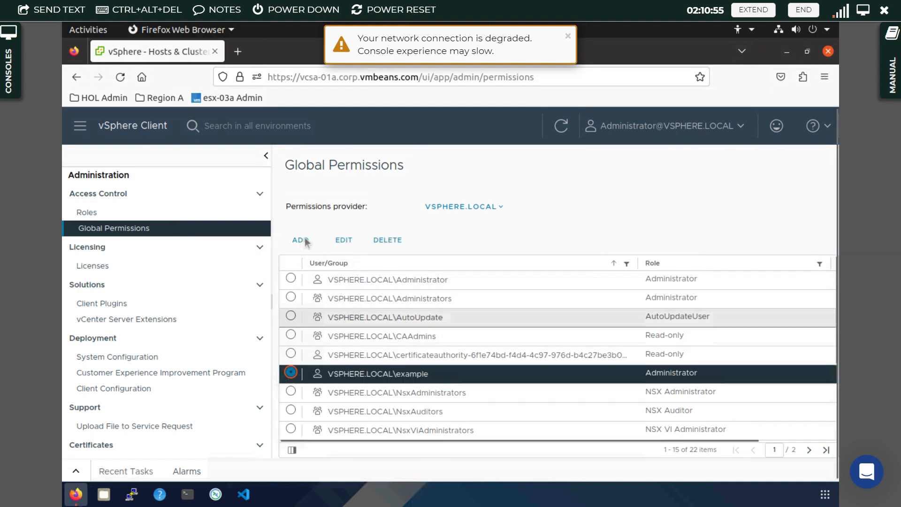
click(734, 131)
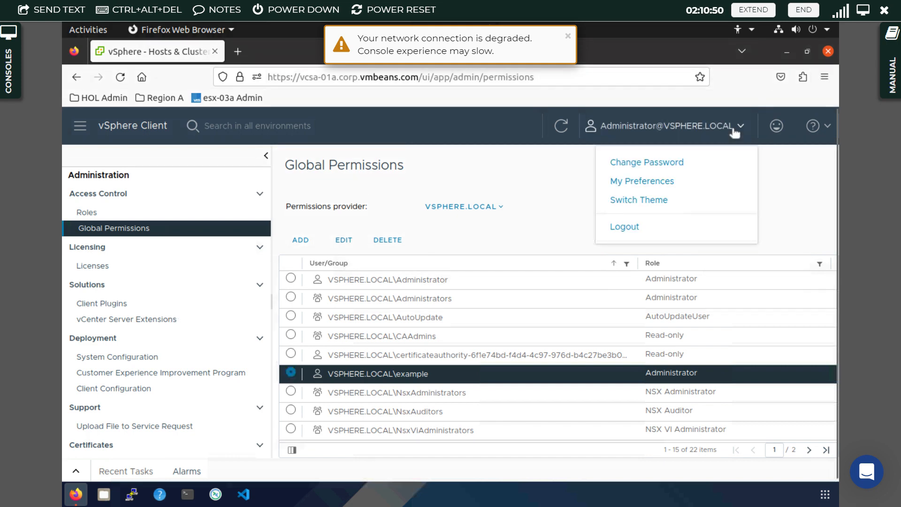
click(624, 228)
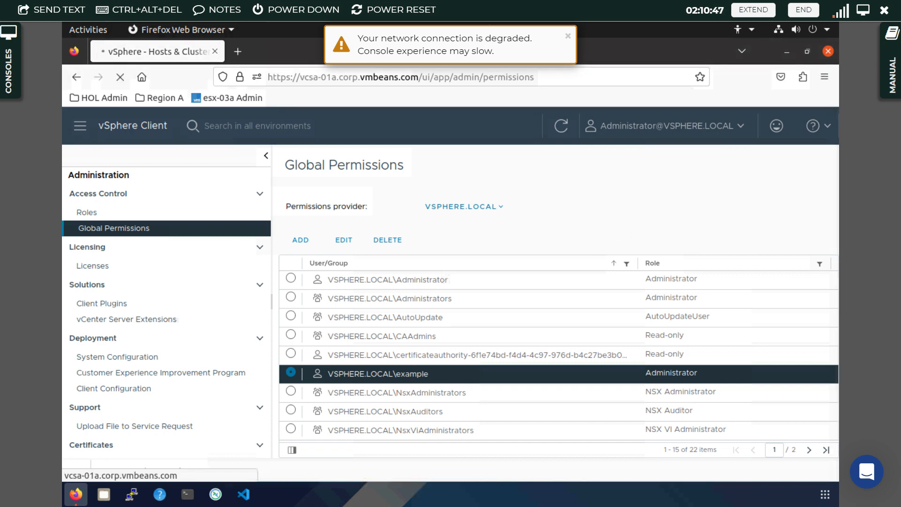
- Dismiss the connection warning and change the login username from administrator to example
click(568, 36)
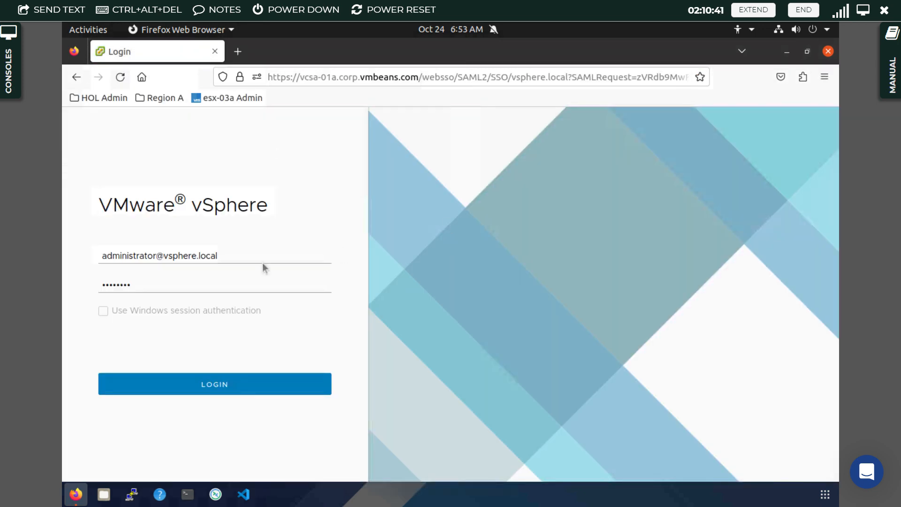
click(173, 255)
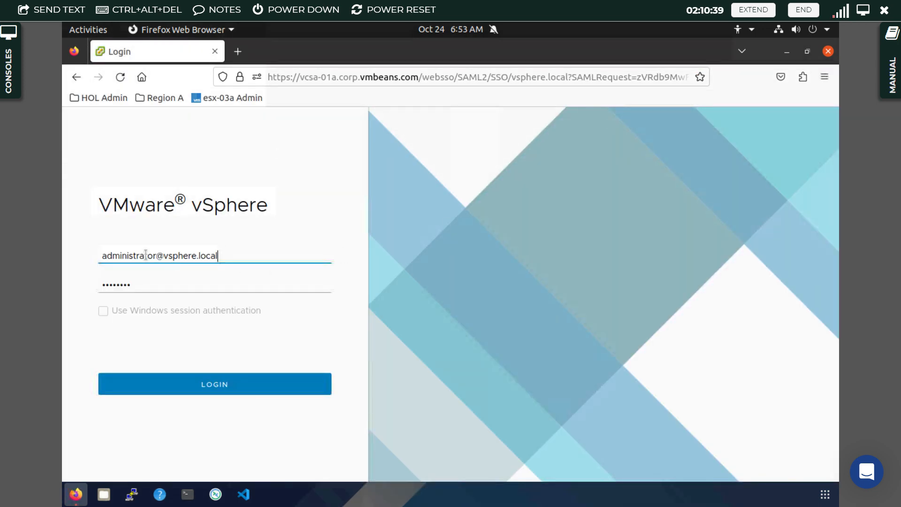
click(156, 256)
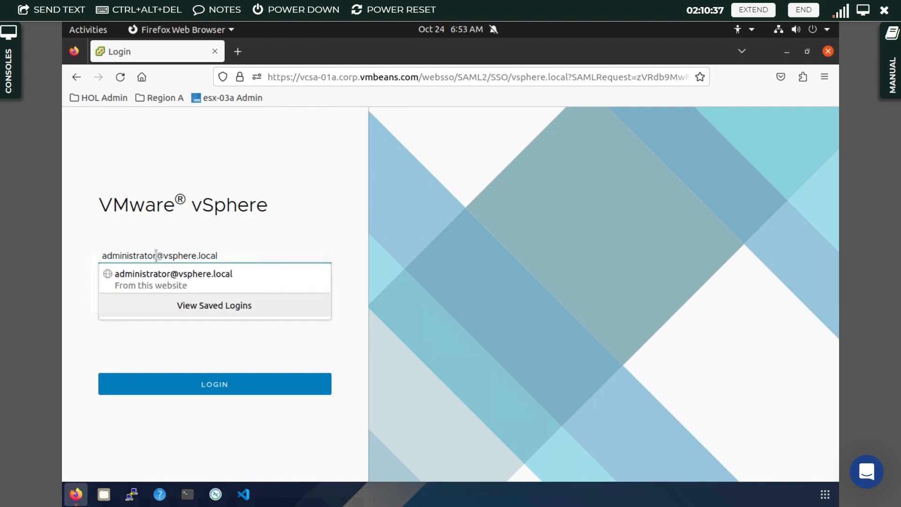
key(BackSpace)
key(BackSpace)
key(BackSpace)
key(BackSpace)
key(BackSpace)
key(BackSpace)
key(BackSpace)
key(BackSpace)
key(BackSpace)
key(BackSpace)
key(BackSpace)
key(BackSpace)
key(BackSpace)
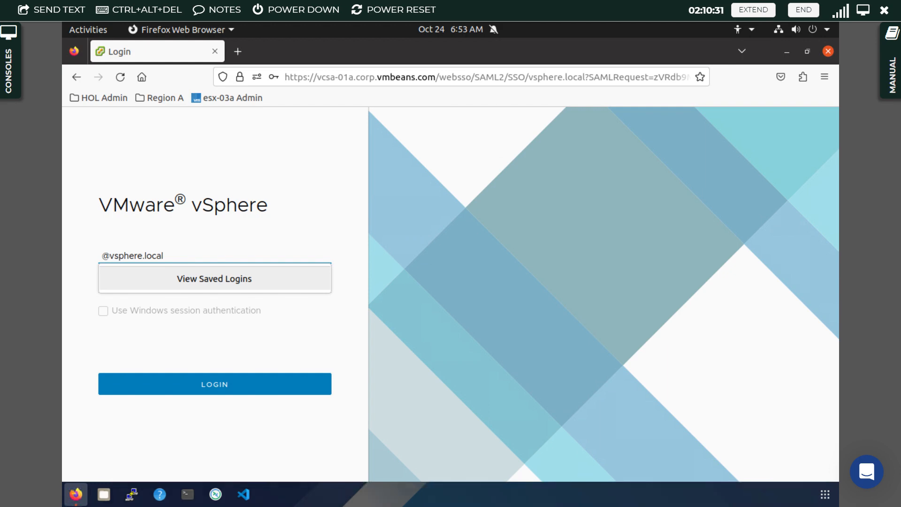
text(example)
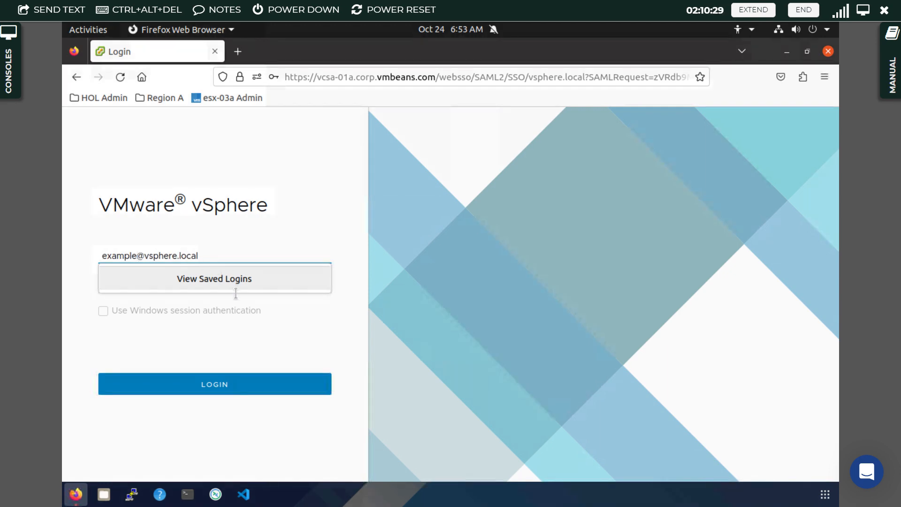
click(305, 246)
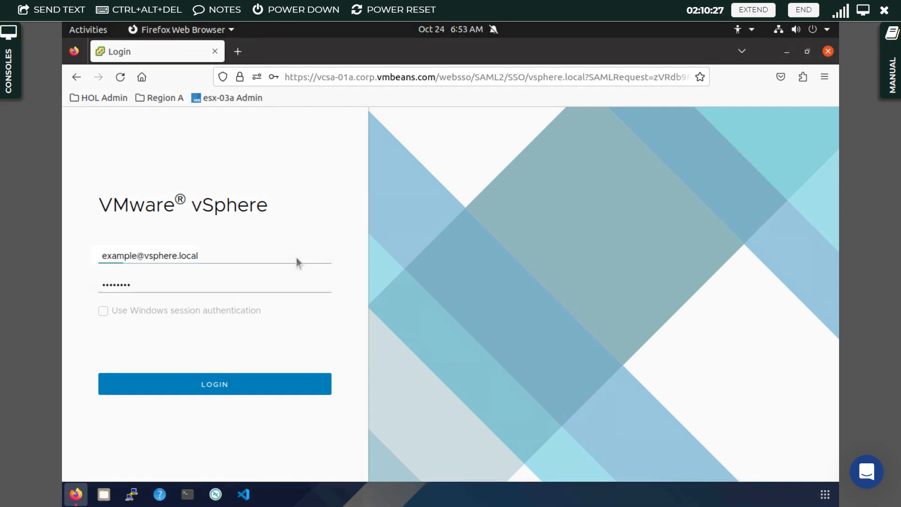
- Replace the stored password with the example user's password and submit the login
click(252, 285)
key(BackSpace)
key(BackSpace)
key(BackSpace)
key(BackSpace)
key(BackSpace)
key(BackSpace)
key(BackSpace)
key(BackSpace)
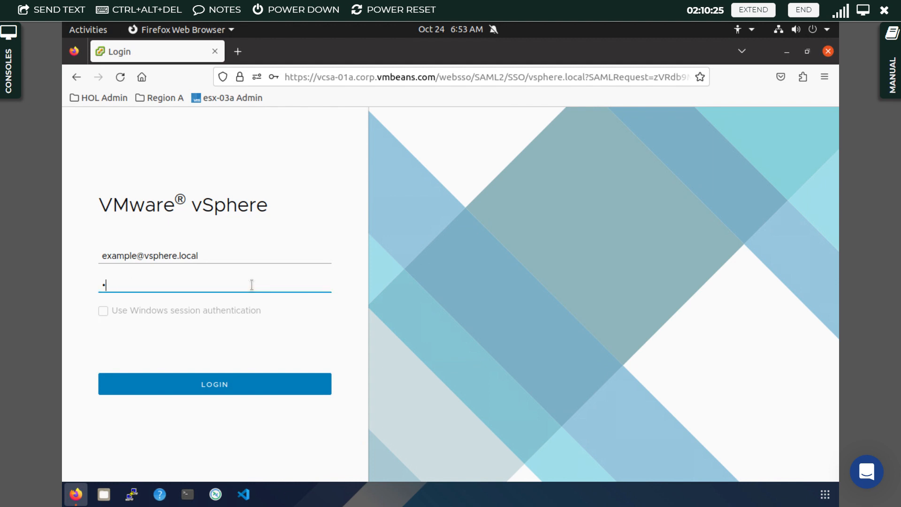
text(VM)
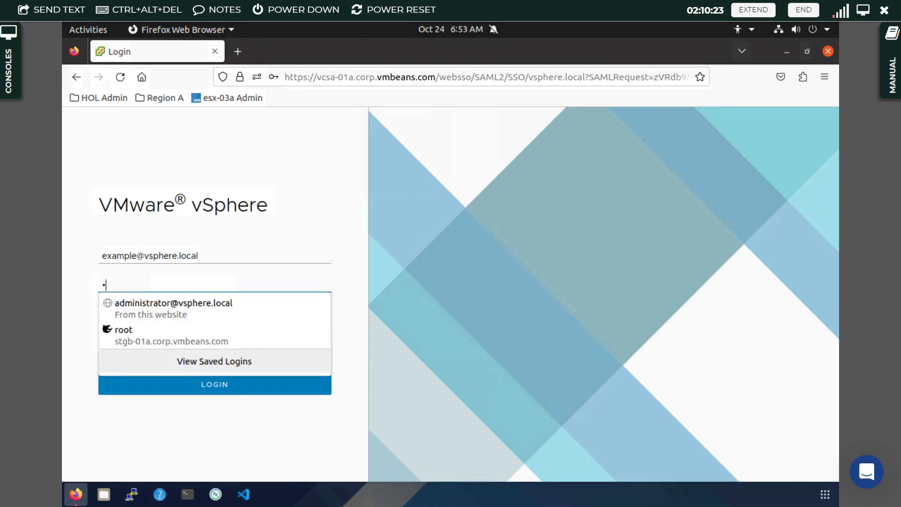
text(ware)
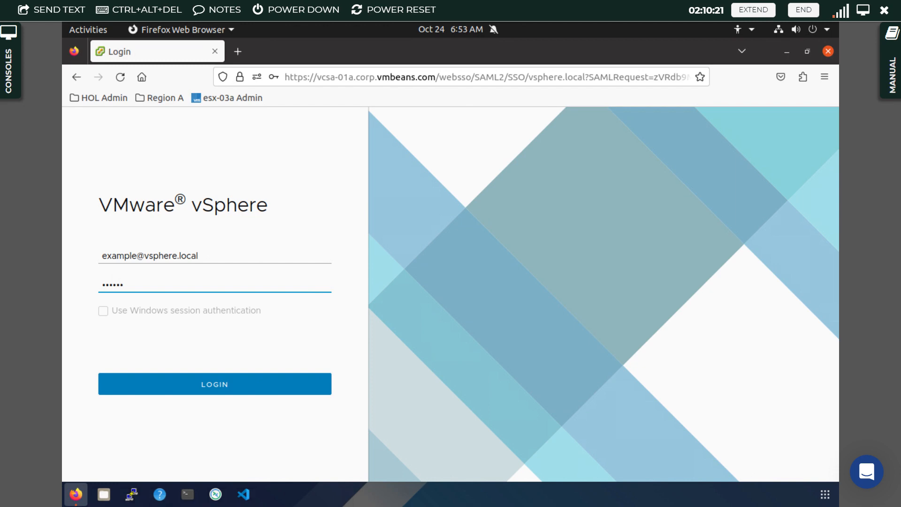
text(1)
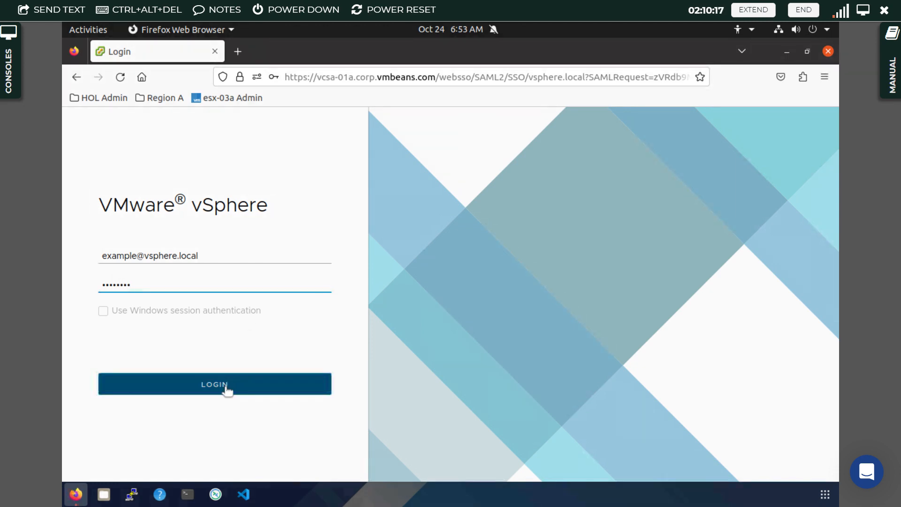
click(227, 388)
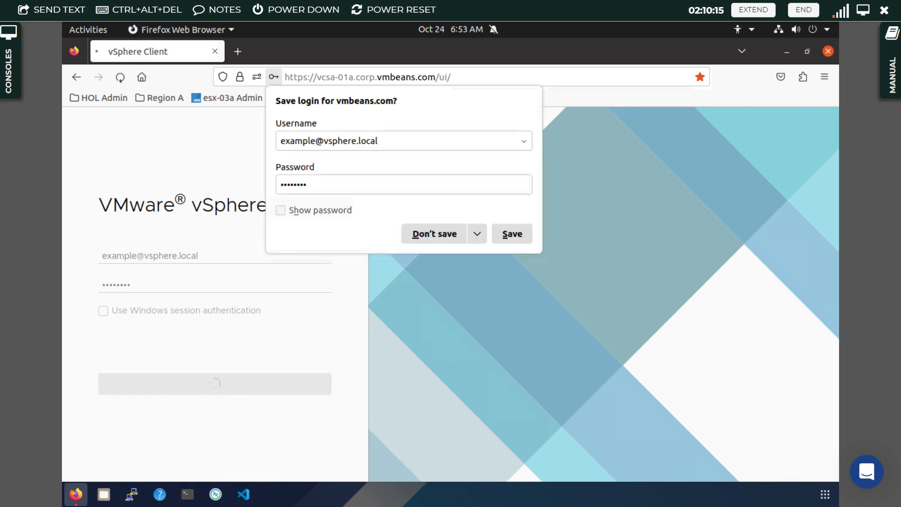
- Decline saving the login, then expand vcsa-01a, RegionA01 and RegionA01-COMP01 in the Hosts and Clusters tree
click(425, 234)
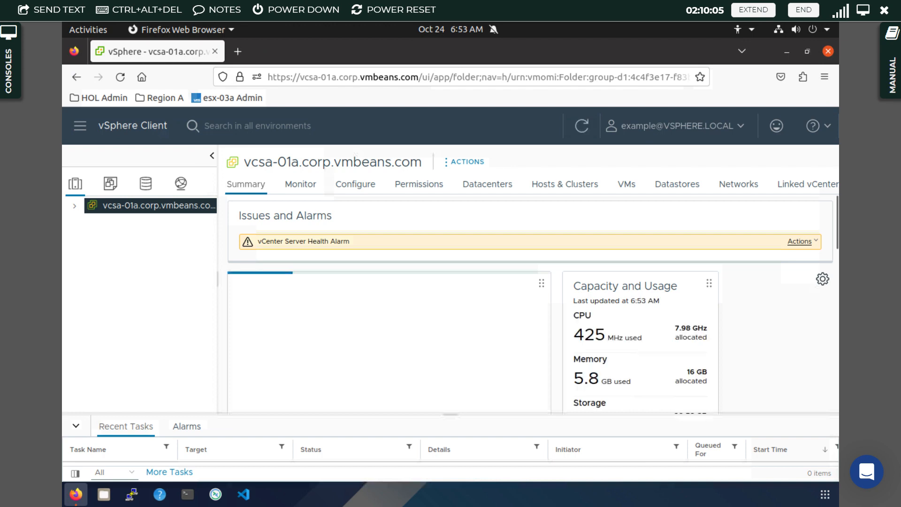
click(76, 206)
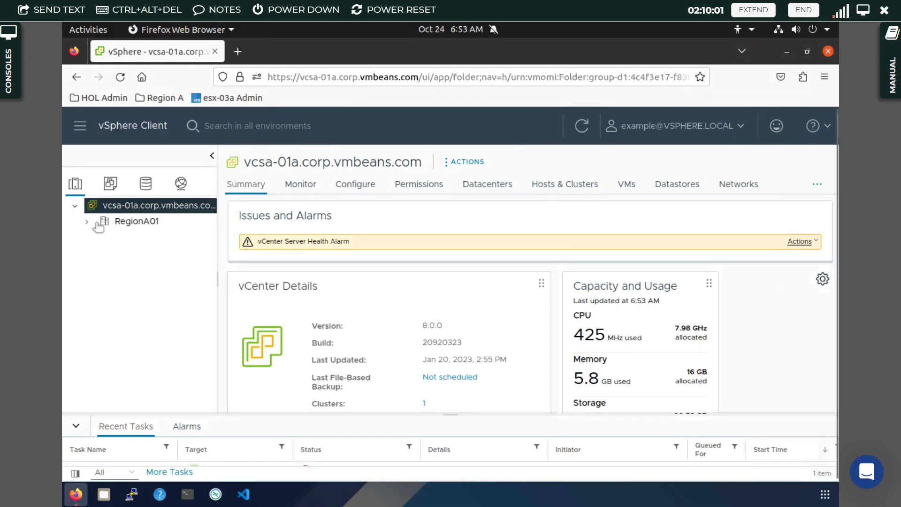
click(87, 223)
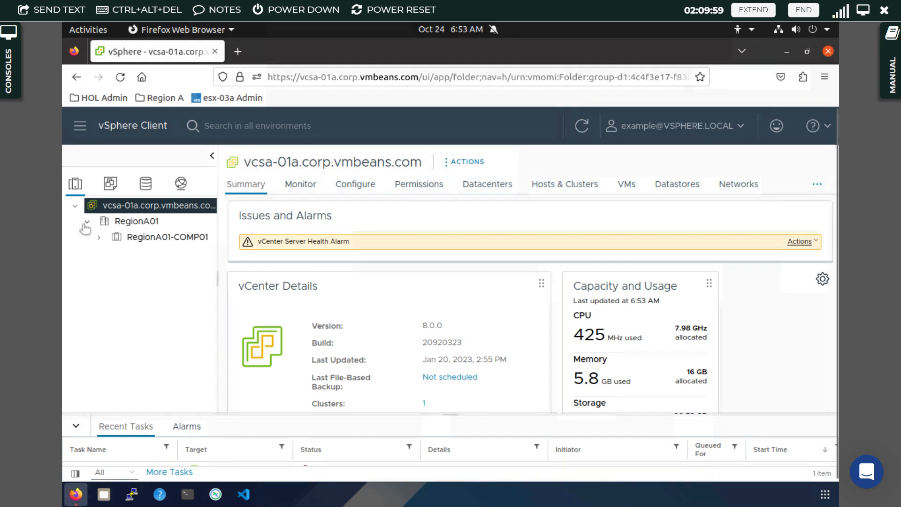
click(98, 237)
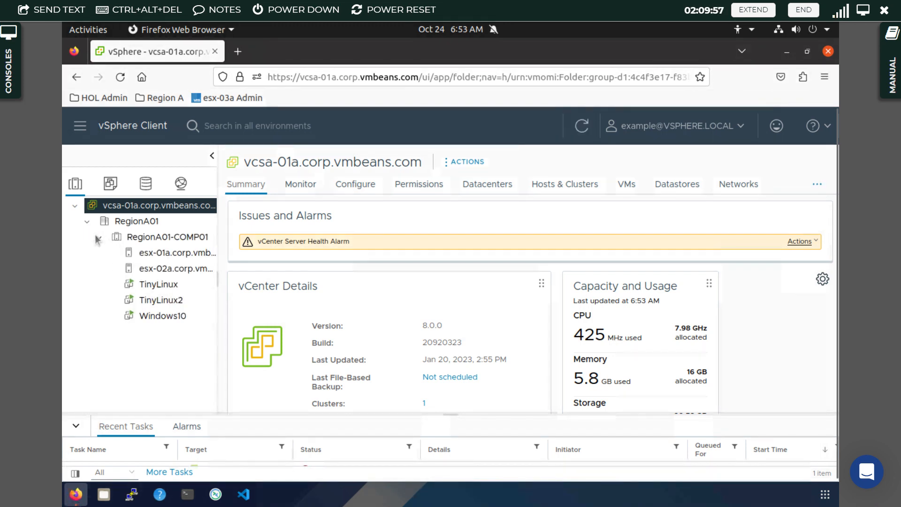